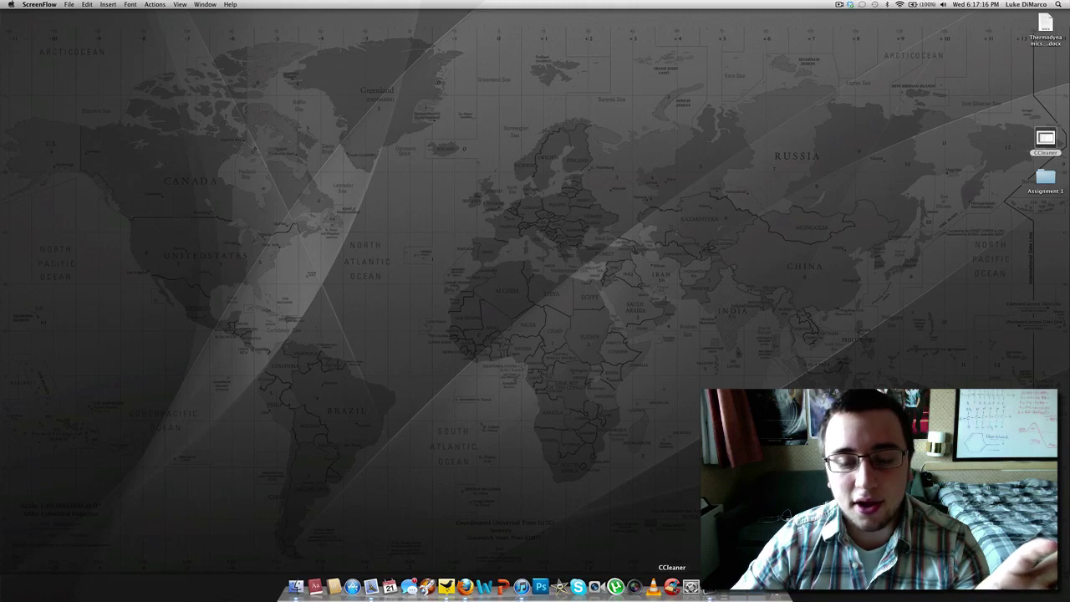
Launch CCleaner and bring up the cookie options under Tools.
left_click(671, 585)
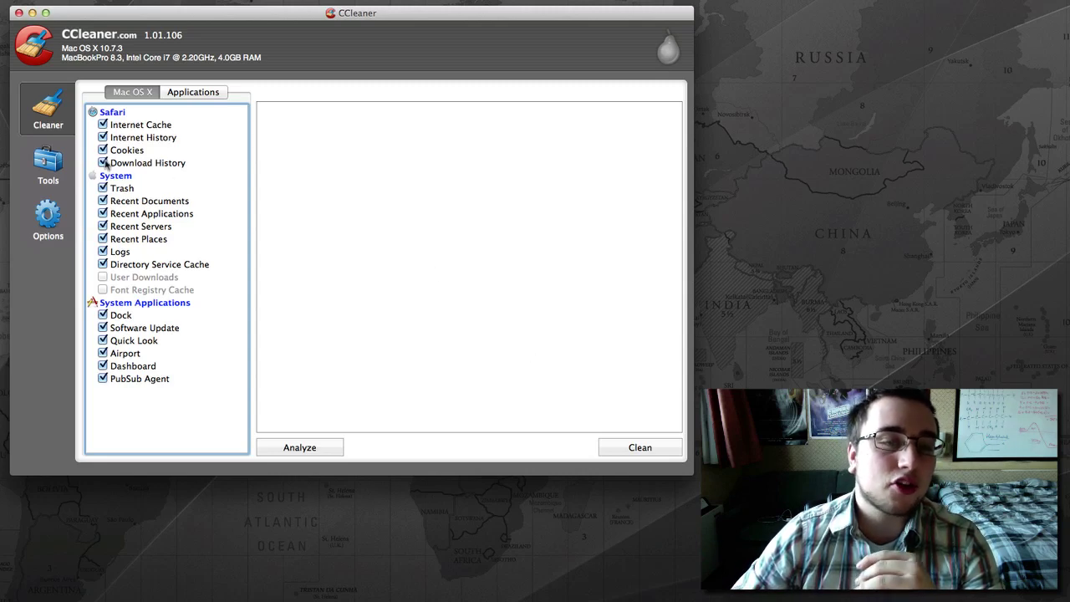
left_click(59, 180)
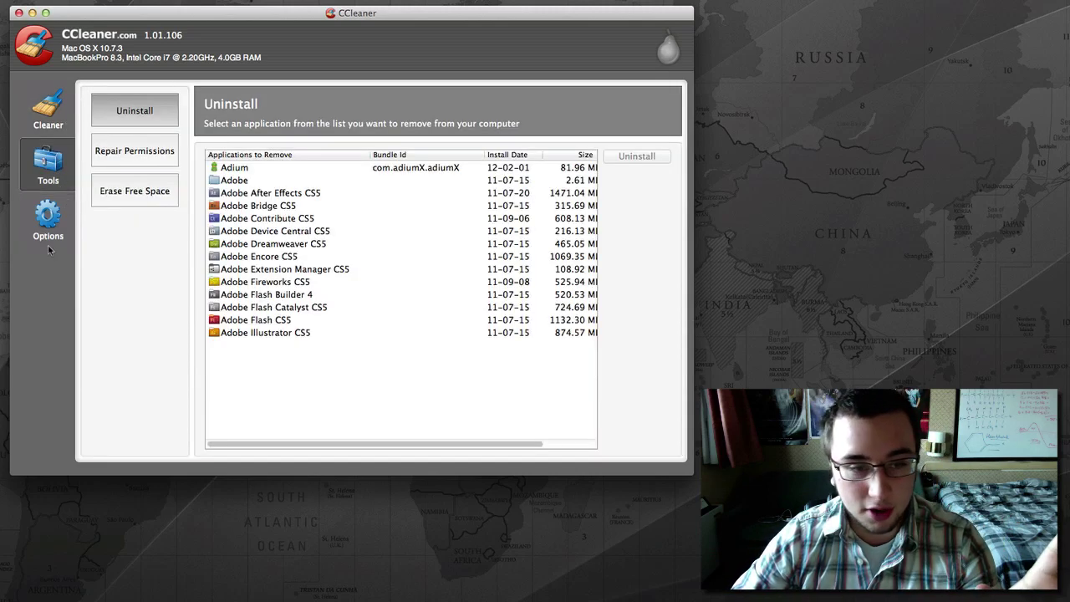
left_click(48, 218)
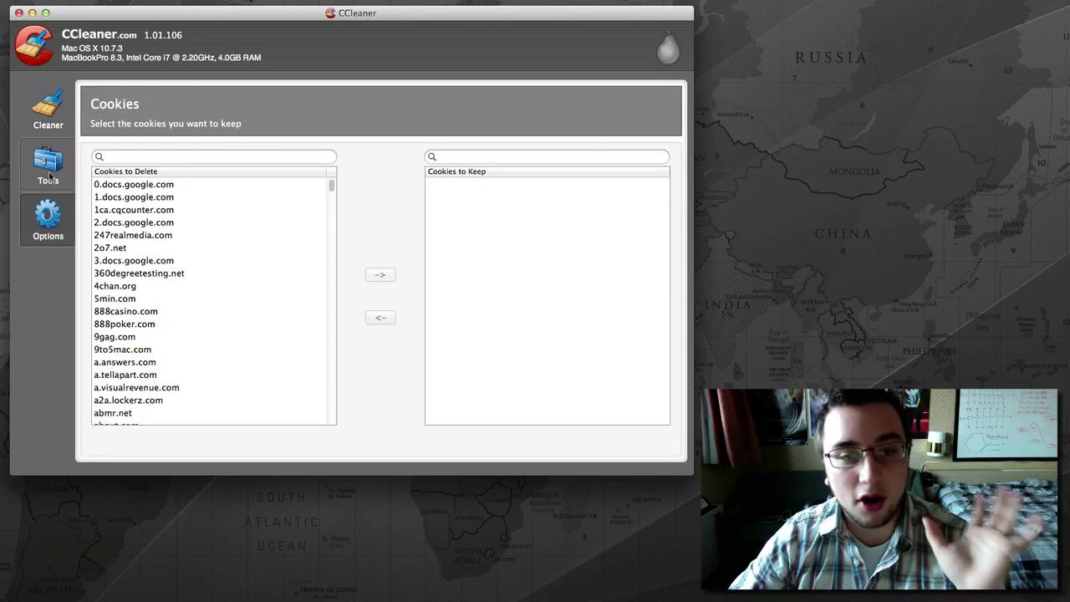
Go back to the Cleaner section's Mac OS X checklist.
left_click(47, 107)
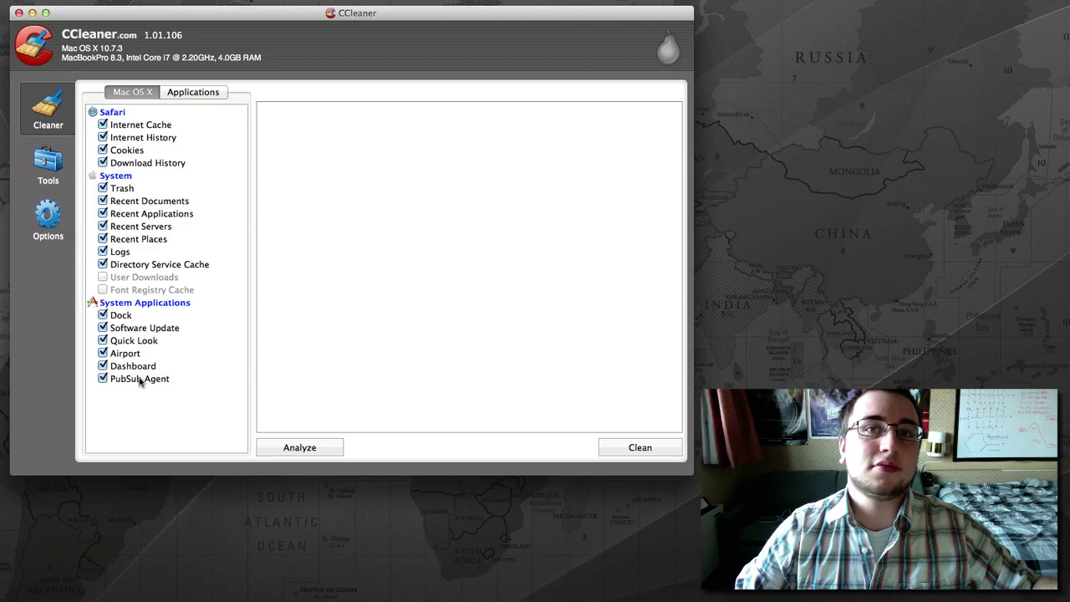
left_click(193, 92)
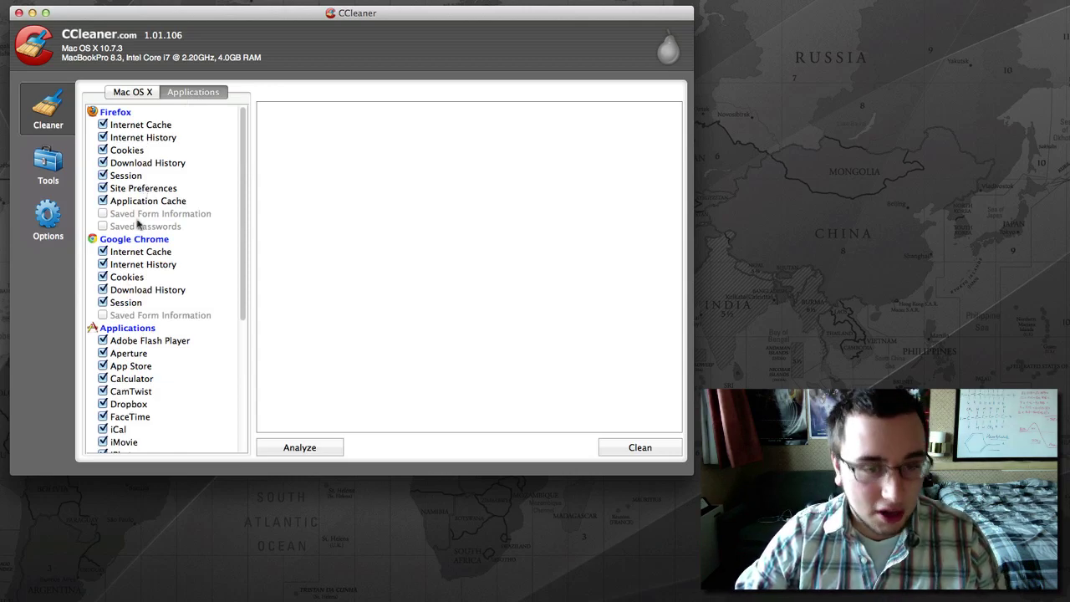
scroll(140, 224, "down", 5)
scroll(134, 248, "down", 1)
scroll(134, 243, "down", 2)
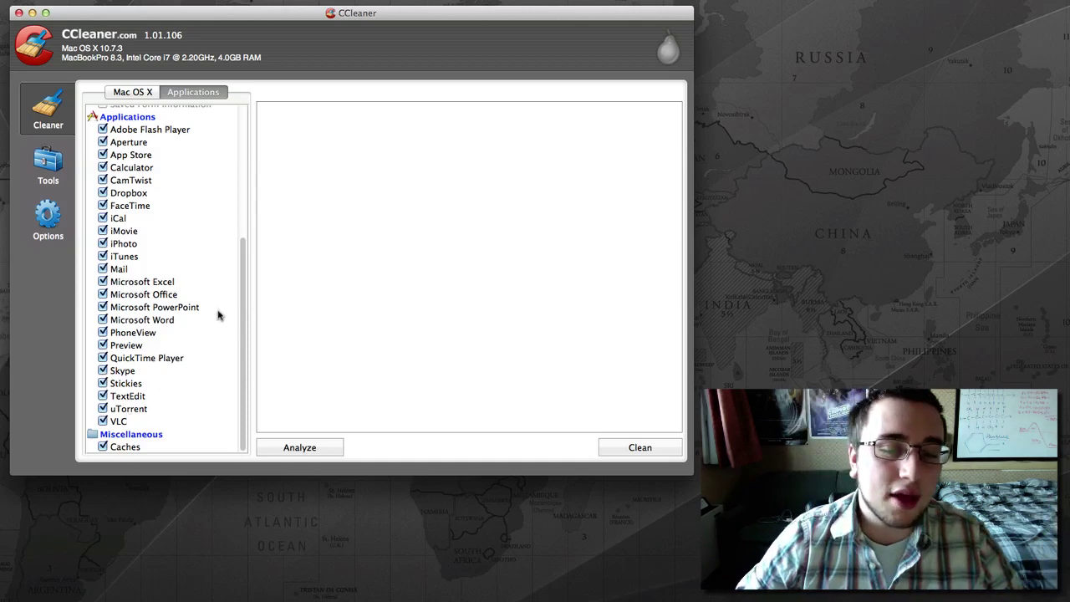
scroll(213, 309, "up", 5)
left_click(142, 92)
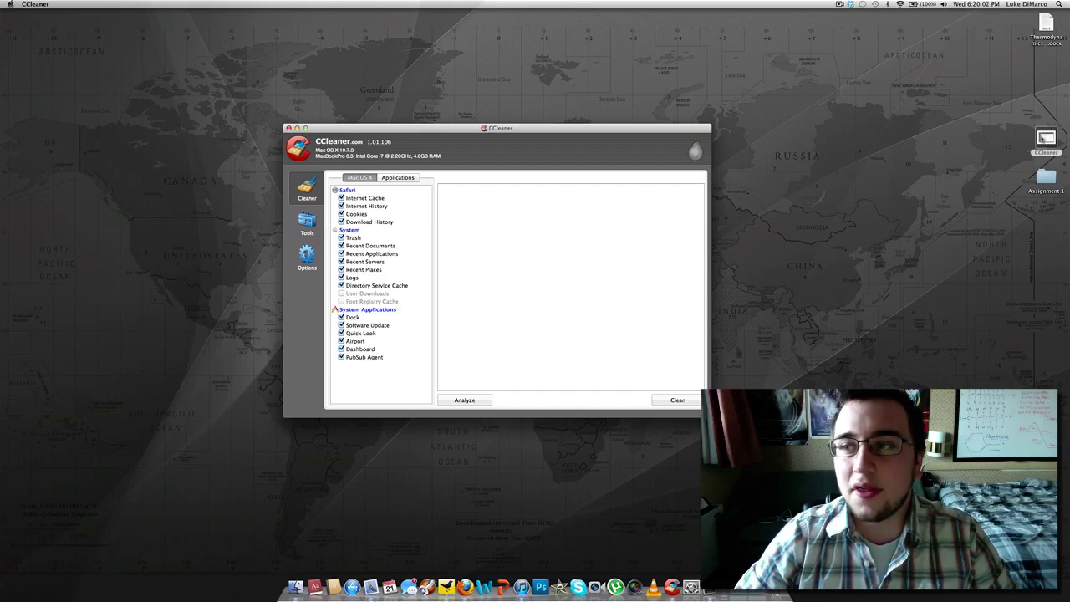
left_click(1046, 142)
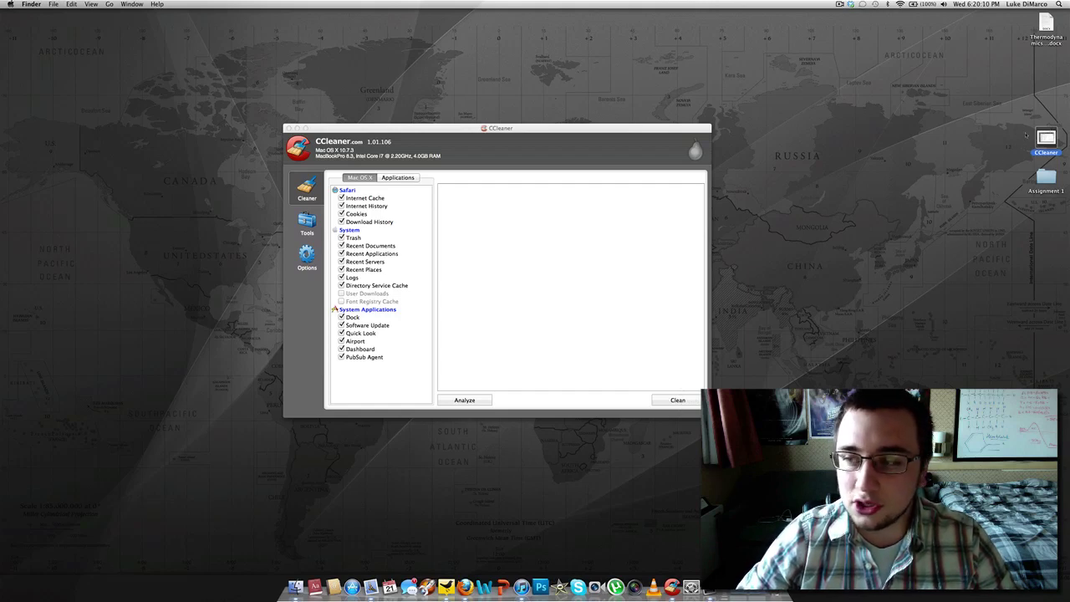
key("space")
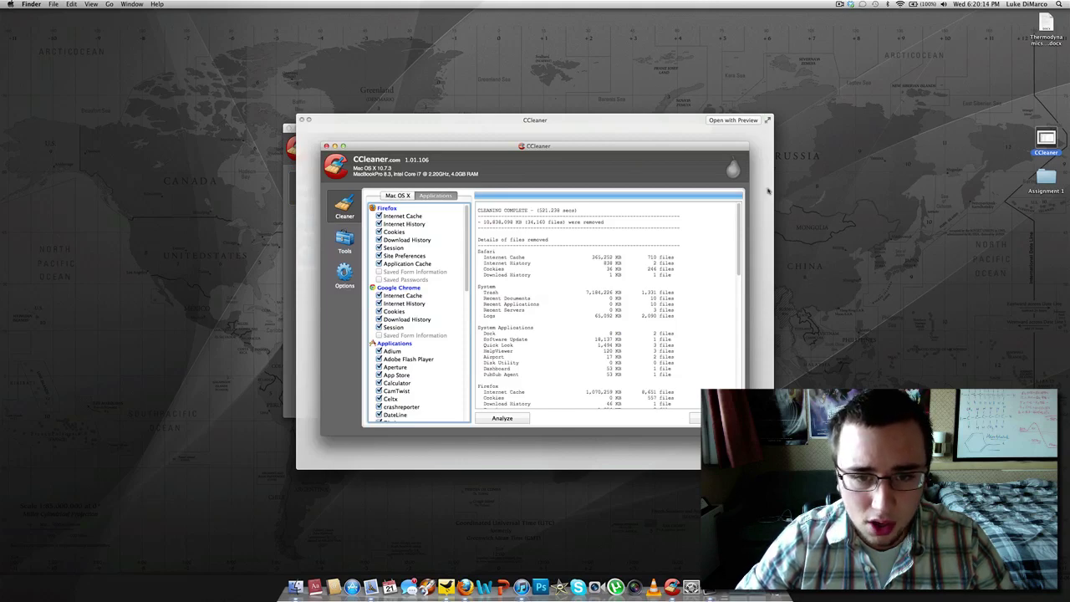
key("super+ctrl+f")
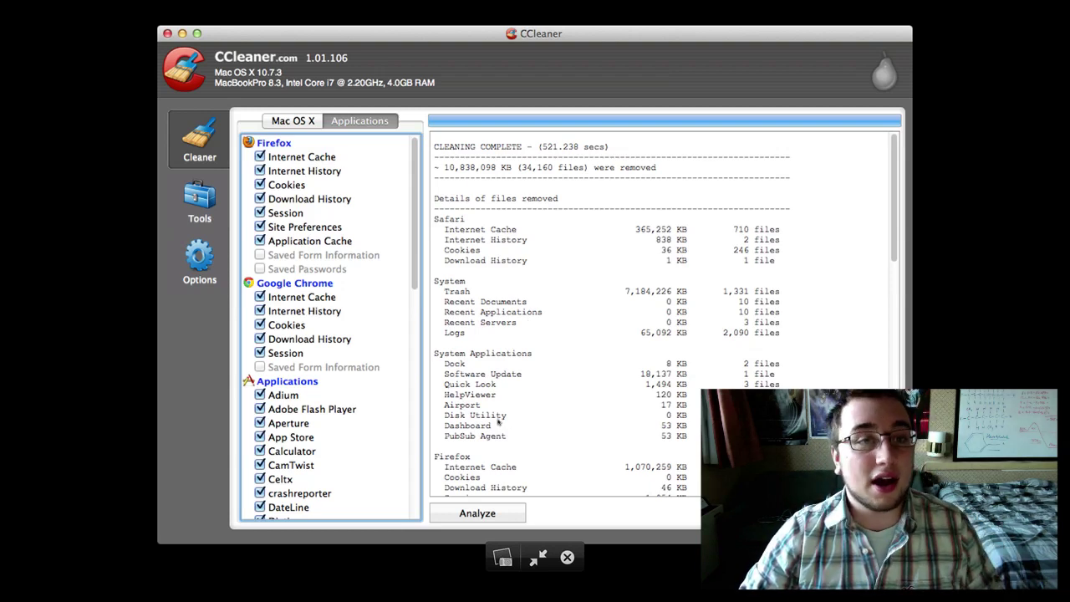
key("Escape")
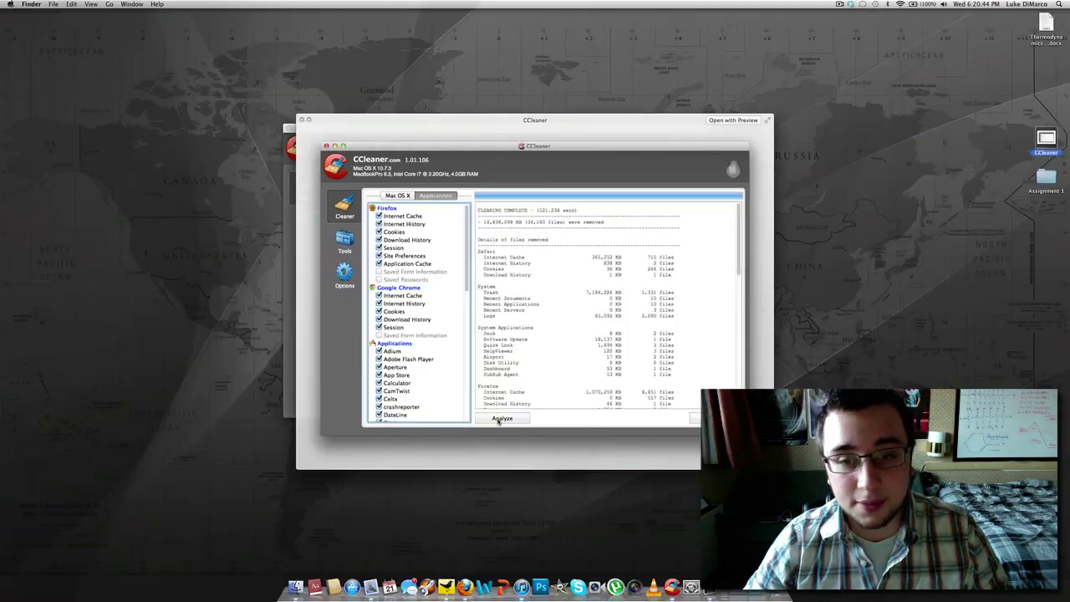
key("Escape")
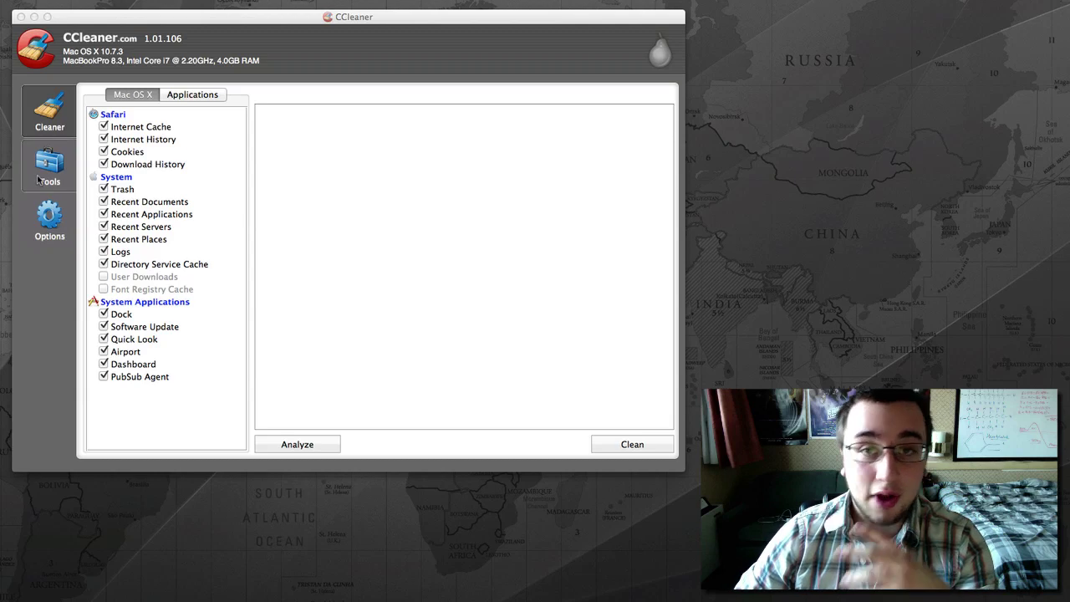
Select Adobe After Effects CS5 in the Uninstall list, then show the cookie options.
left_click(39, 181)
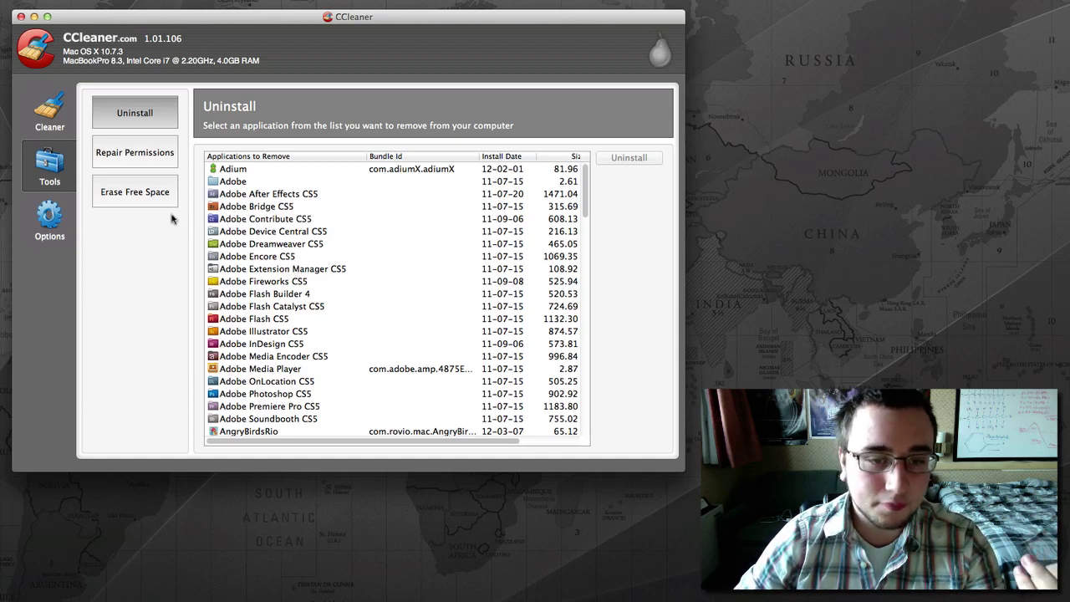
scroll(251, 180, "down", 1)
scroll(251, 188, "down", 10)
scroll(255, 217, "down", 8)
scroll(259, 232, "down", 6)
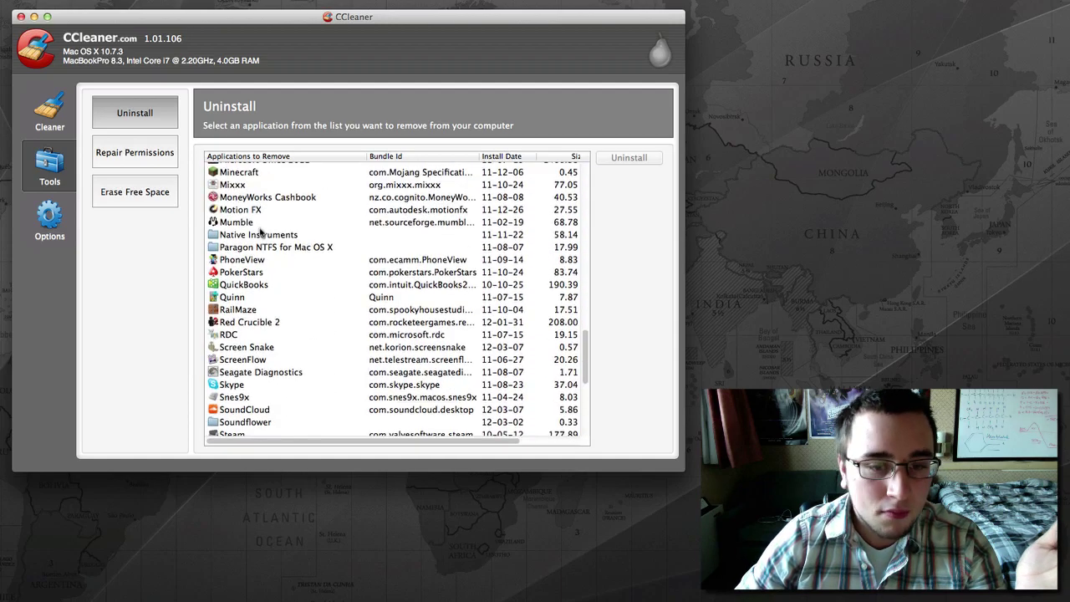
scroll(259, 230, "down", 5)
scroll(292, 237, "up", 10)
scroll(318, 241, "up", 10)
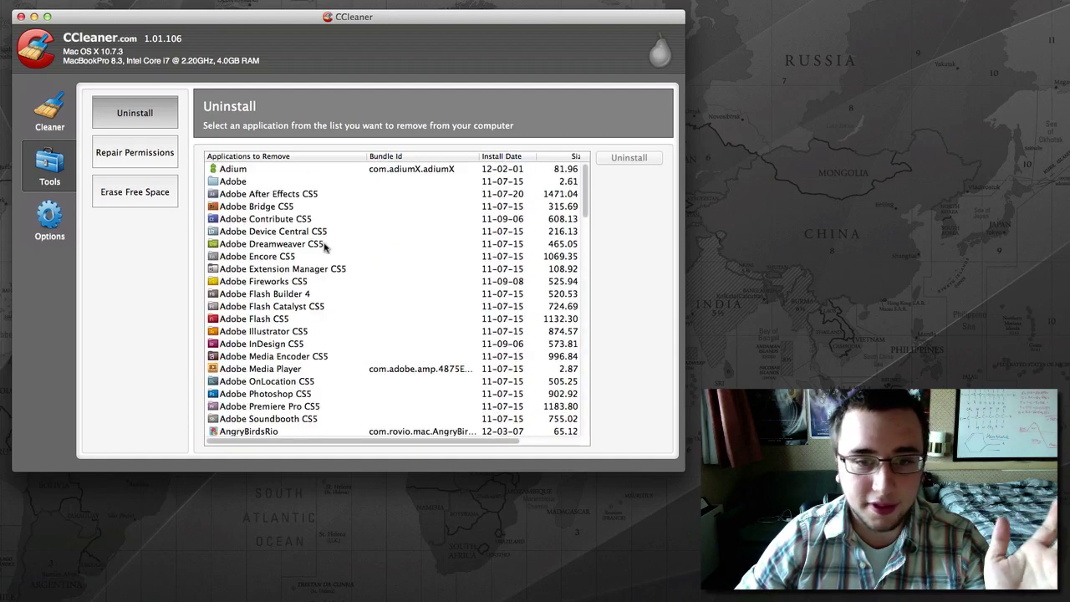
left_click(266, 194)
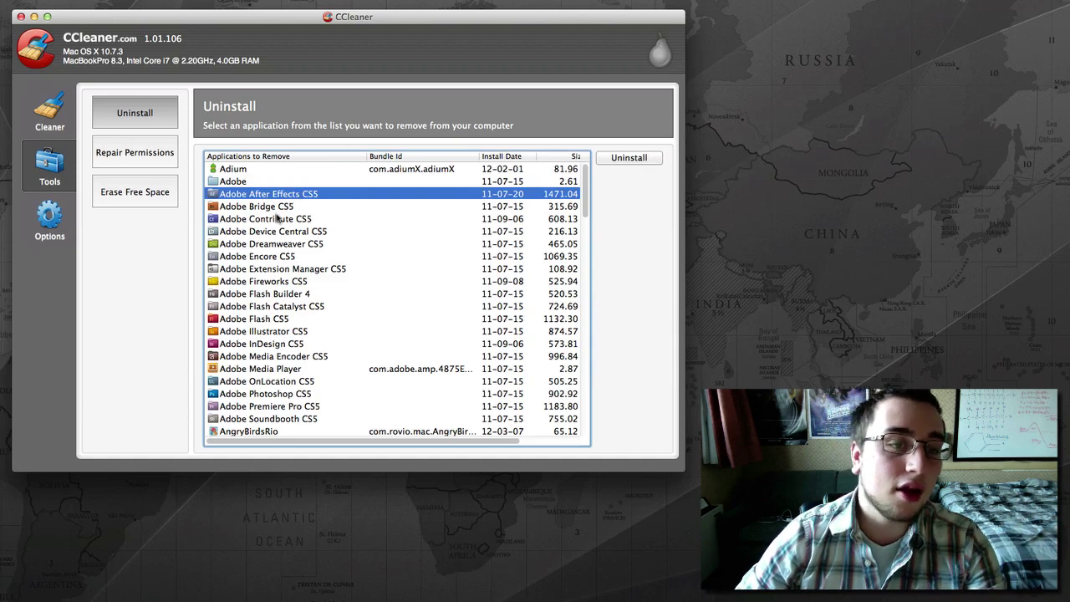
left_click(51, 219)
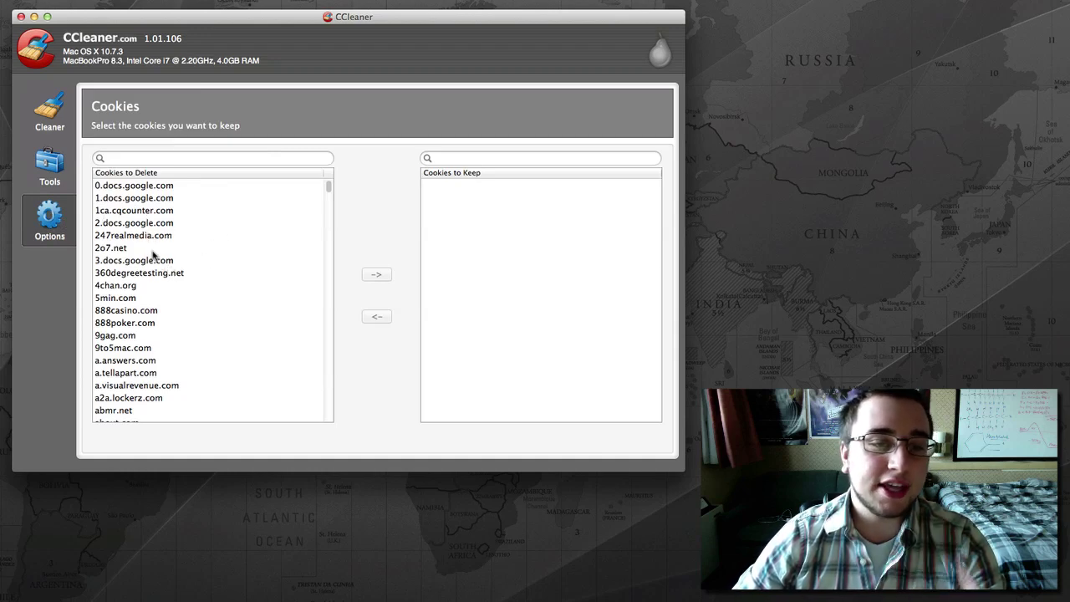
Move the 9to5mac.com cookie into Cookies to Keep, then return it to the delete list.
left_click(140, 348)
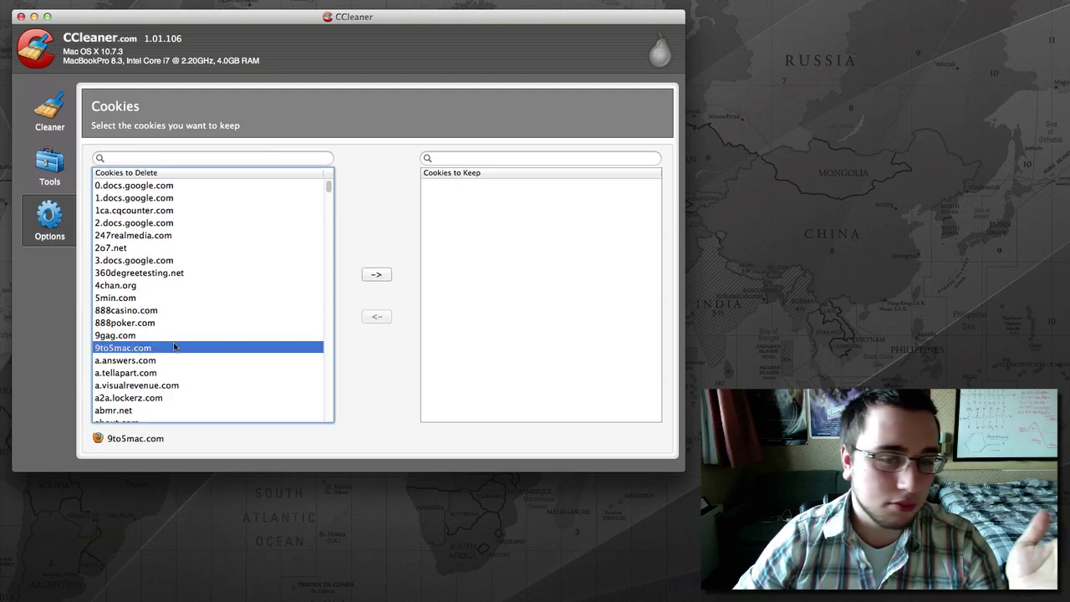
left_click(375, 276)
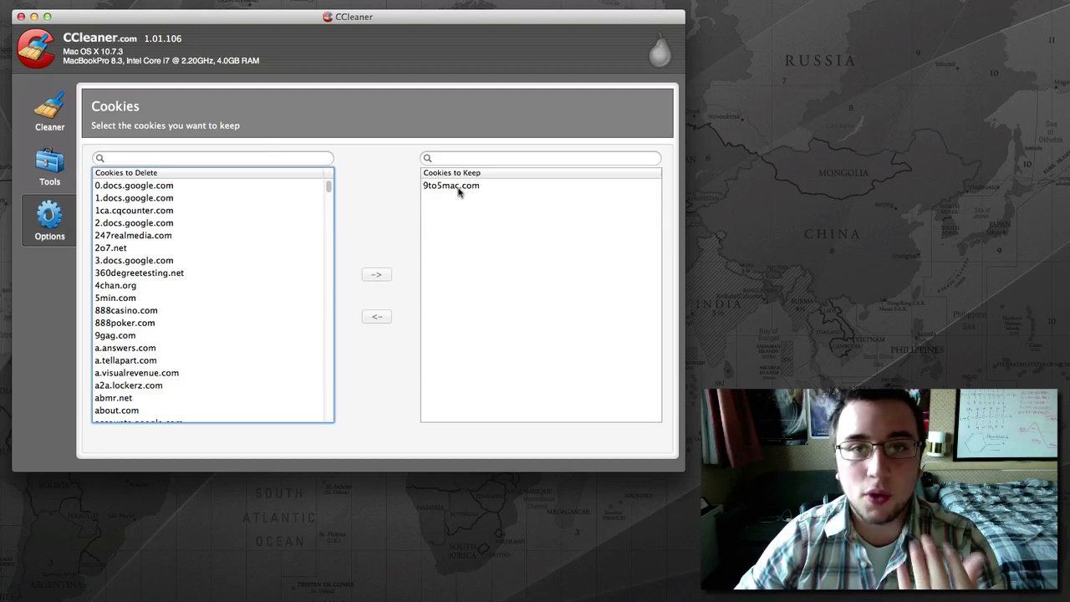
left_click(492, 187)
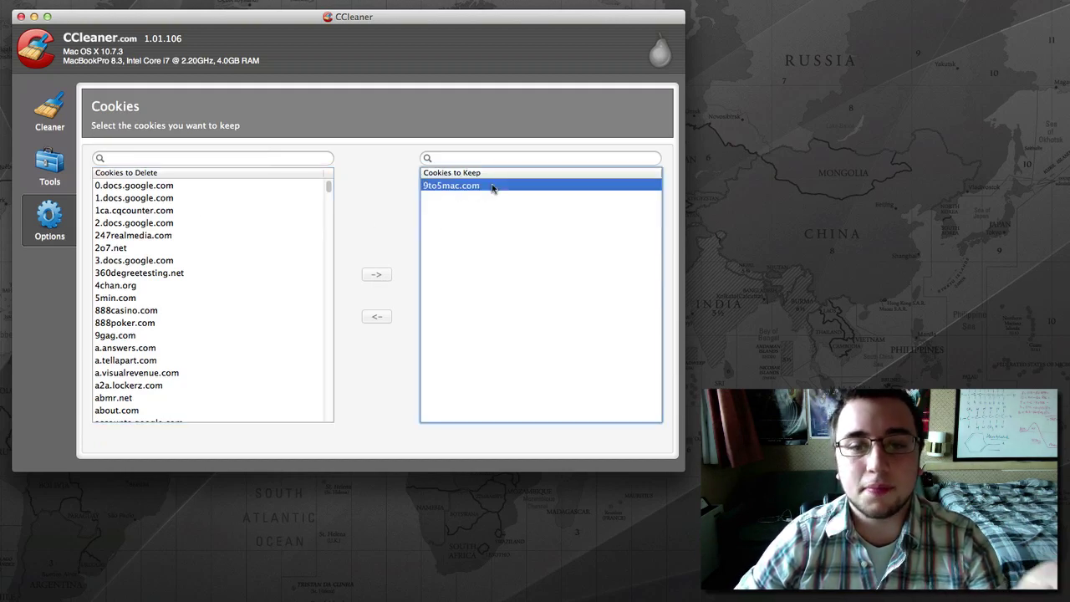
left_click(376, 316)
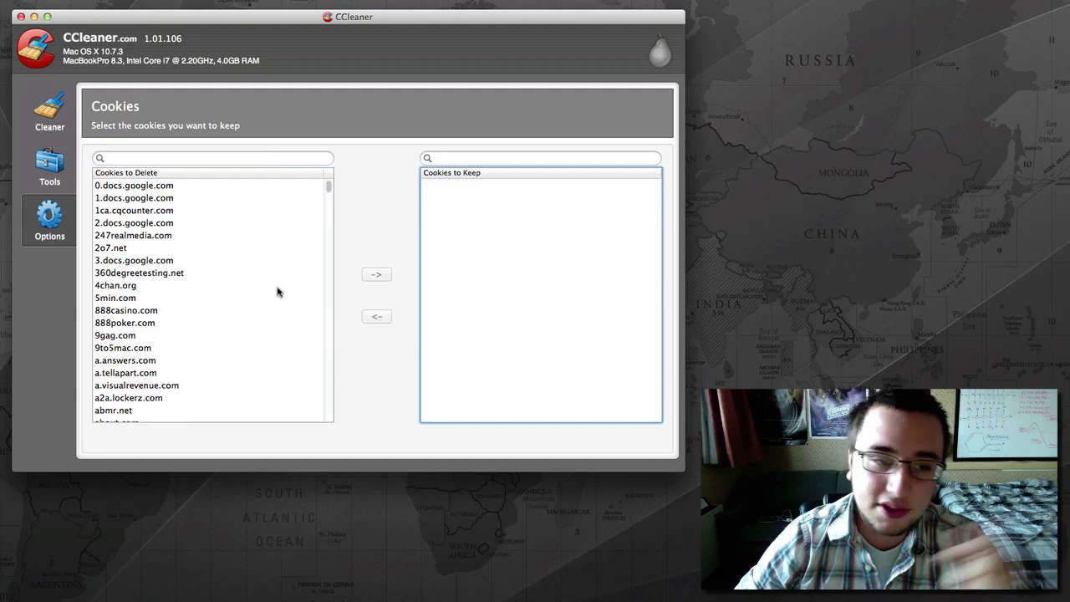
scroll(255, 276, "down", 1)
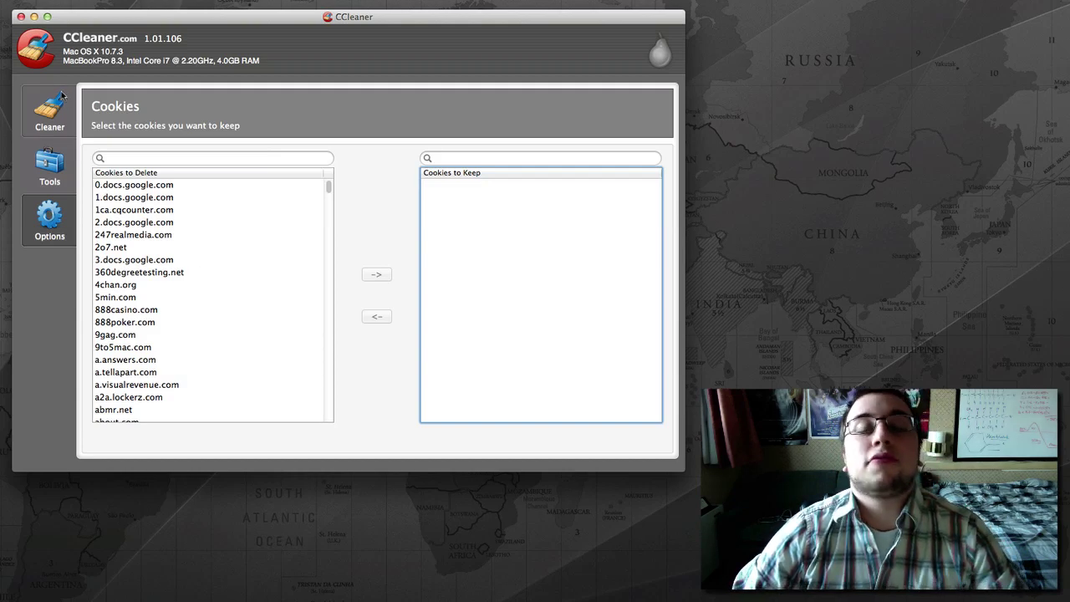
left_click(43, 129)
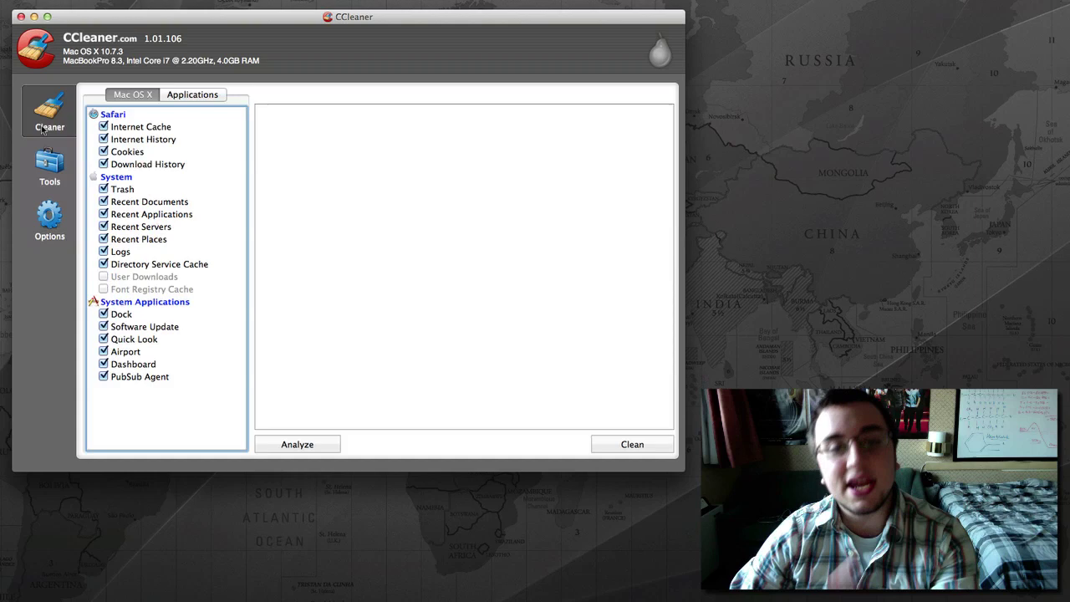